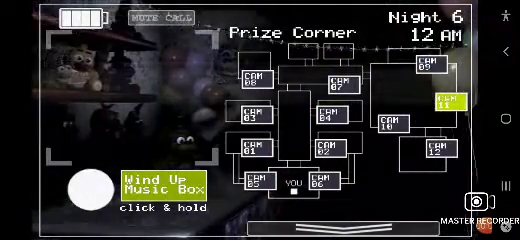
Alternate between the office and the Prize Corner camera (CAM 11), then wind the music box.
left_click(355, 228)
left_click(355, 228)
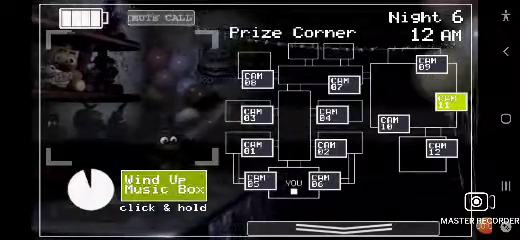
left_click(355, 228)
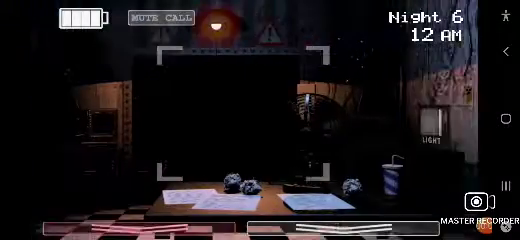
left_click(343, 228)
left_click(343, 228)
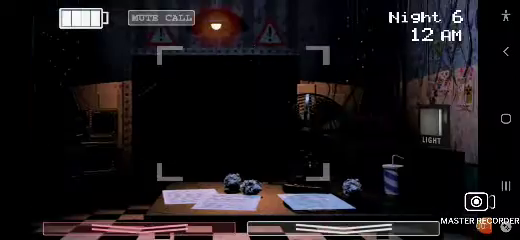
left_click(343, 228)
left_click(150, 185)
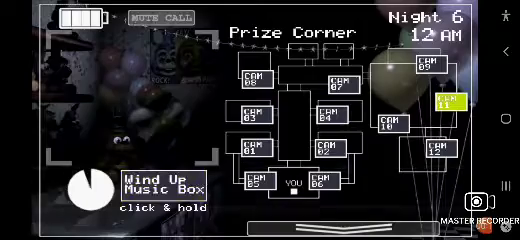
Check the office again, wind the Prize Corner music box, and return to the office.
left_click(343, 228)
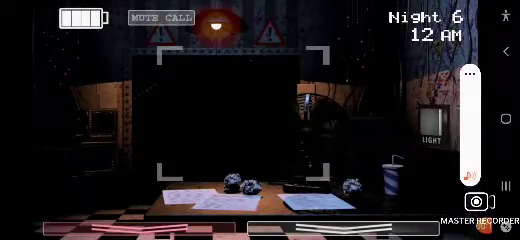
left_click(343, 228)
left_click(150, 185)
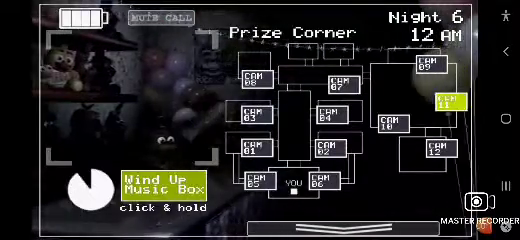
left_click(343, 228)
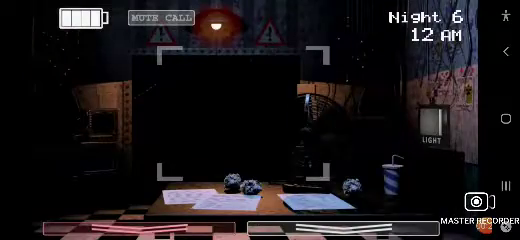
Look toward the office's left side, then wind the Prize Corner music box.
mouse_move(200, 120)
left_mouse_down()
mouse_move(280, 120)
mouse_move(220, 120)
left_mouse_up()
left_click(343, 228)
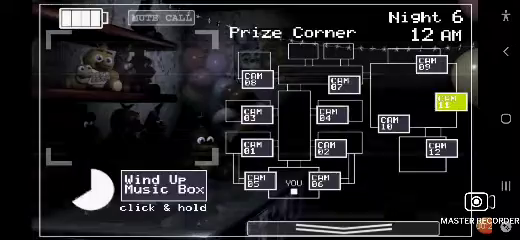
left_click(164, 185)
left_click(343, 228)
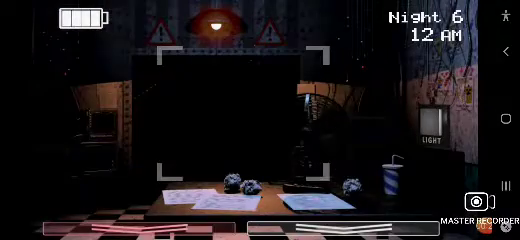
Flash the hallway light repeatedly to check for animatronics, revealing Bonnie.
left_click(215, 110)
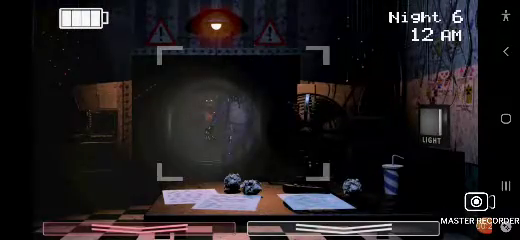
left_click(215, 110)
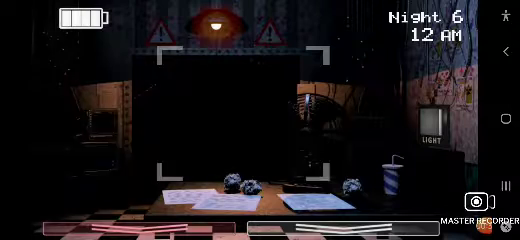
left_click(215, 110)
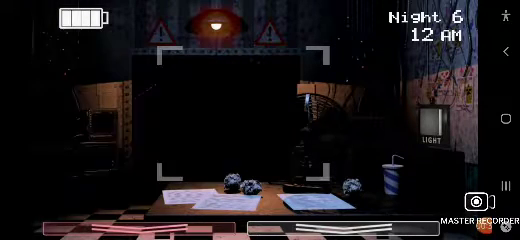
left_click(215, 110)
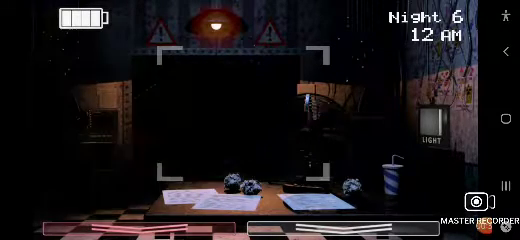
Wind the Prize Corner music box again, return to the office and light the left vent.
left_click(345, 228)
left_click_drag(163, 185, 163, 185)
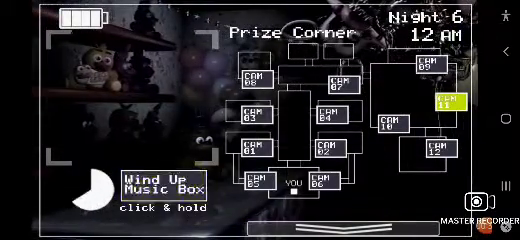
left_click(345, 228)
left_click(476, 201)
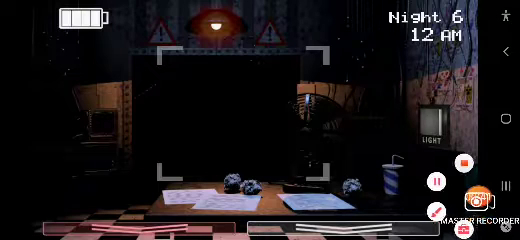
left_click(431, 125)
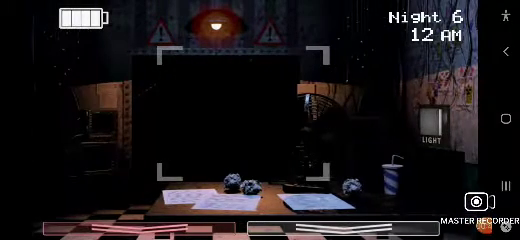
left_click_drag(200, 120, 400, 120)
left_click(78, 125)
Hold Wind Up Music Box on CAM 11 to partly refill the Prize Corner timer.
left_click(345, 228)
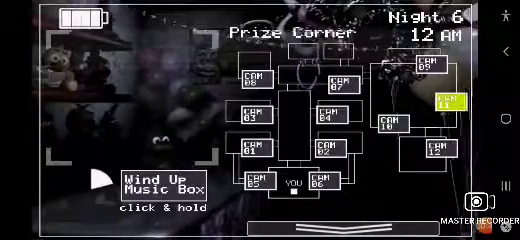
left_click(164, 185)
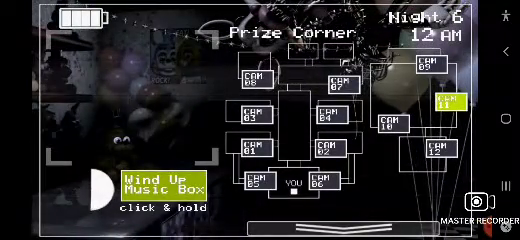